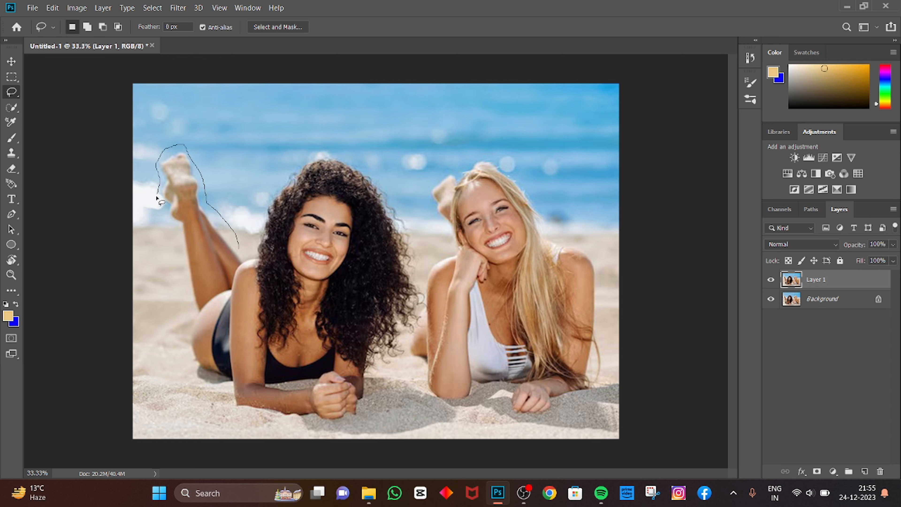
Draw a freehand Lasso selection around the dark-haired woman on Layer 1, including her raised feet
{"action": "mouse_move", "coordinate": [170, 224]}
{"action": "left_mouse_down"}
{"action": "mouse_move", "coordinate": [190, 297]}
{"action": "mouse_move", "coordinate": [184, 346]}
{"action": "mouse_move", "coordinate": [195, 388]}
{"action": "mouse_move", "coordinate": [275, 428]}
{"action": "mouse_move", "coordinate": [345, 430]}
{"action": "left_mouse_up"}
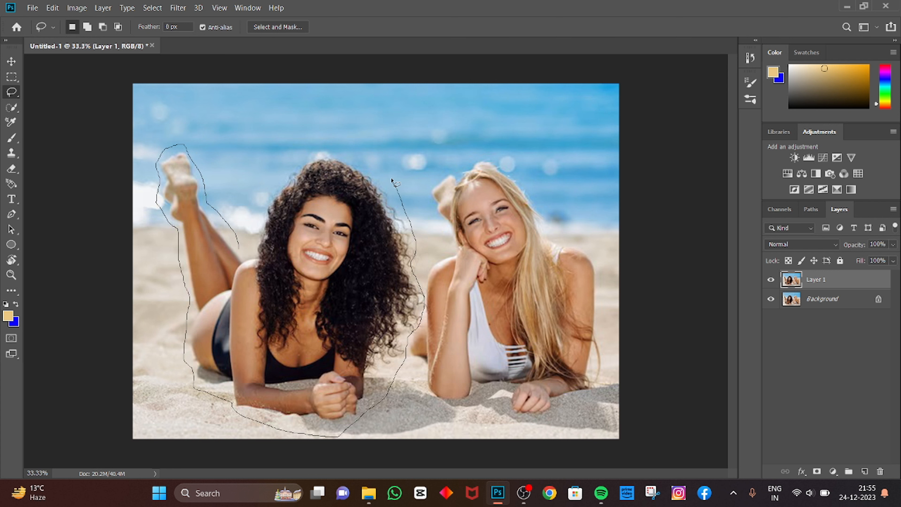
{"action": "left_click_drag", "start_coordinate": [350, 153], "coordinate": [326, 153]}
{"action": "left_click_drag", "start_coordinate": [240, 245], "coordinate": [242, 248]}
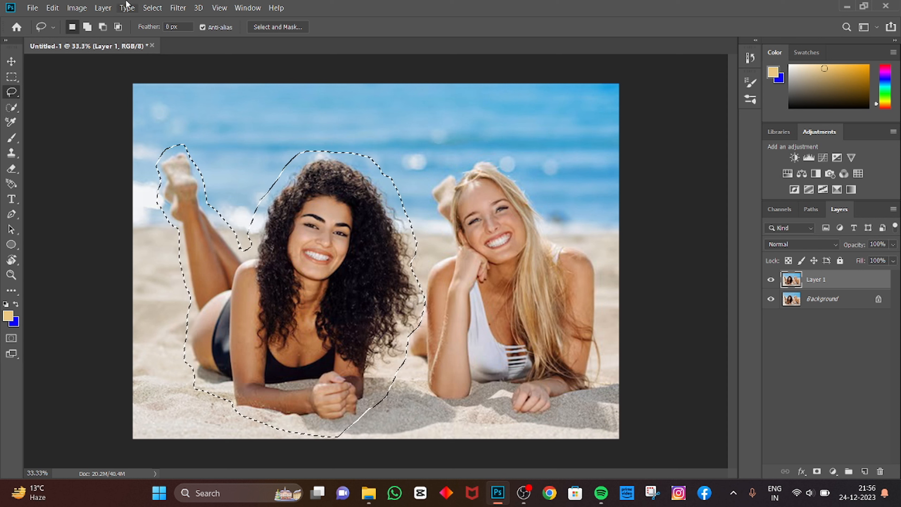
Contract the selection around the dark-haired woman by 12 pixels
{"action": "left_click", "coordinate": [154, 8]}
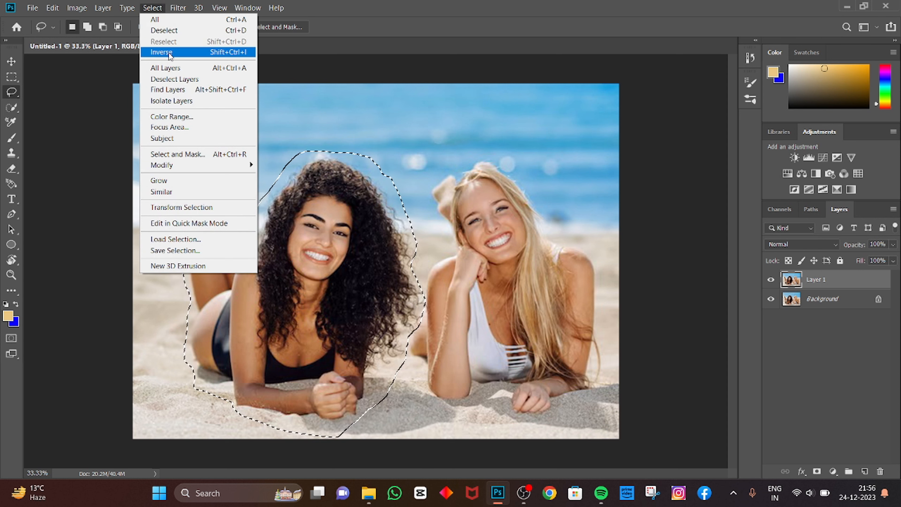
{"action": "mouse_move", "coordinate": [185, 164]}
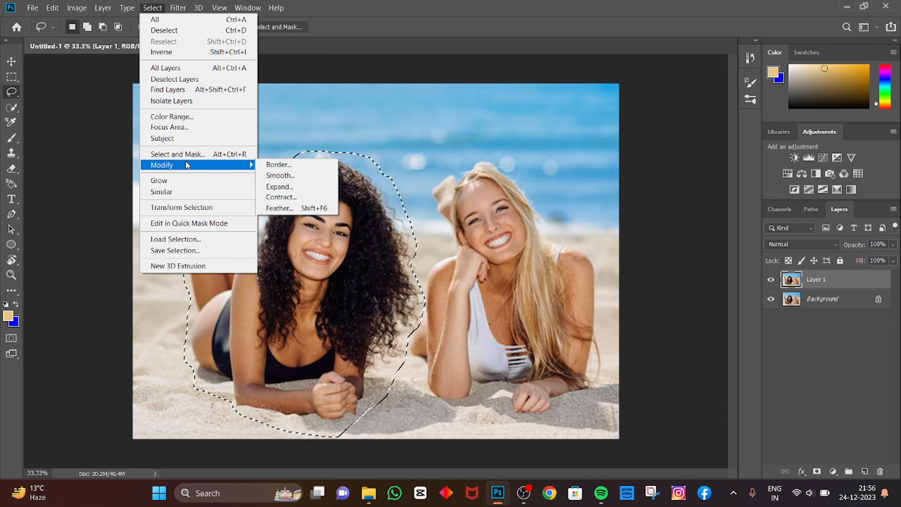
{"action": "left_click", "coordinate": [287, 199]}
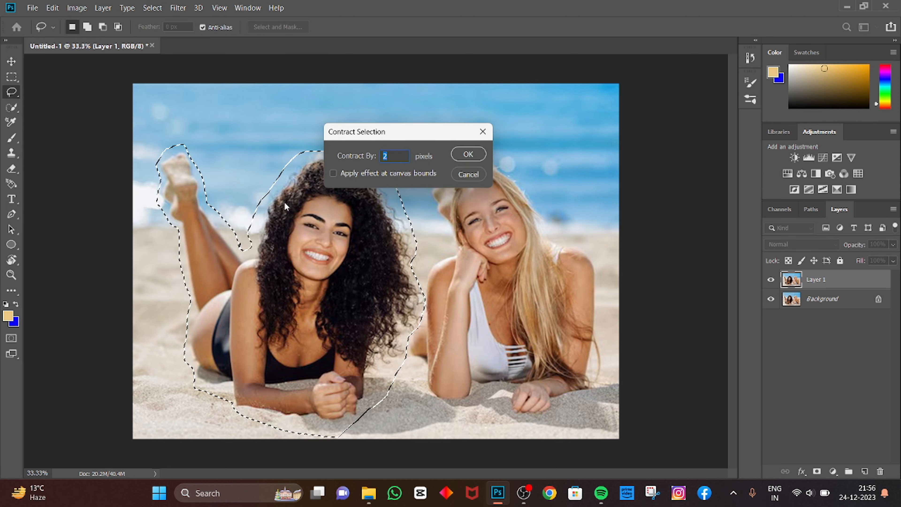
{"action": "key", "text": "BackSpace"}
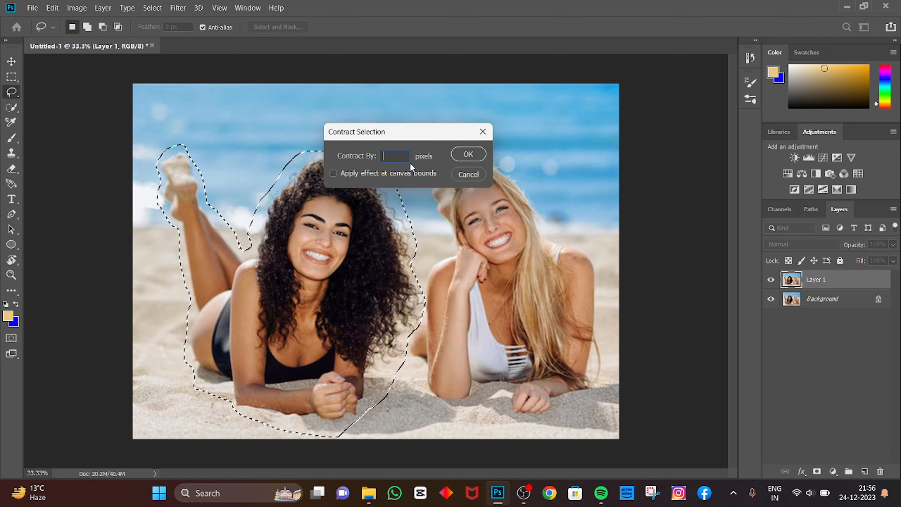
{"action": "type", "text": "12"}
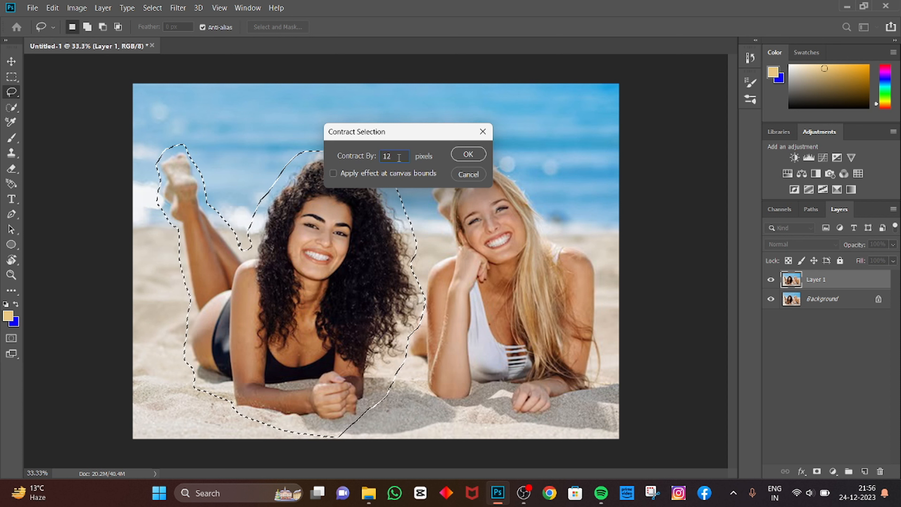
{"action": "left_click", "coordinate": [468, 156]}
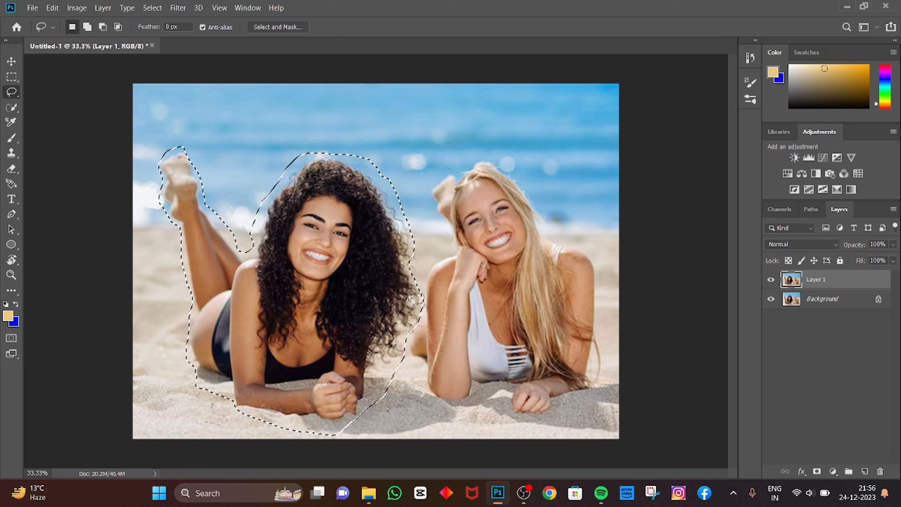
Try to remove the dark-haired woman by filling the selection with Content-Aware contents in Normal mode at 100% opacity, and deselect
{"action": "right_click", "coordinate": [353, 245]}
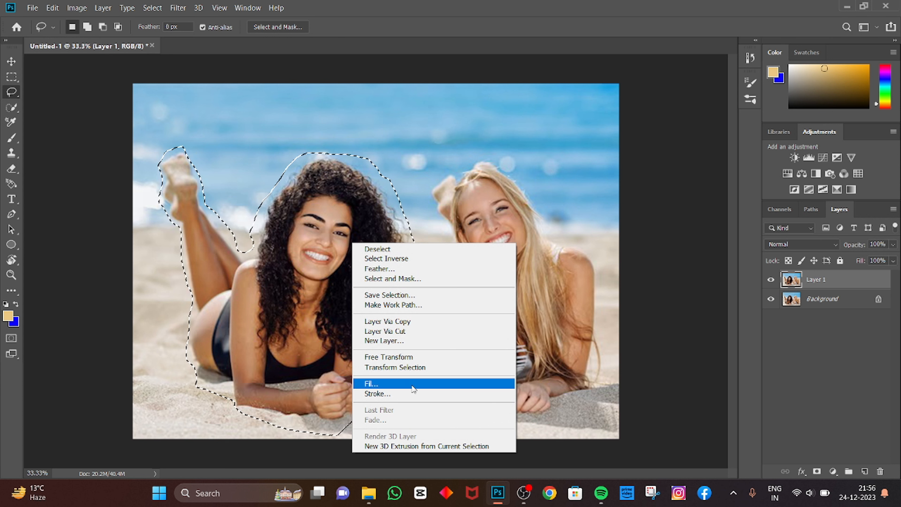
{"action": "left_click", "coordinate": [392, 387]}
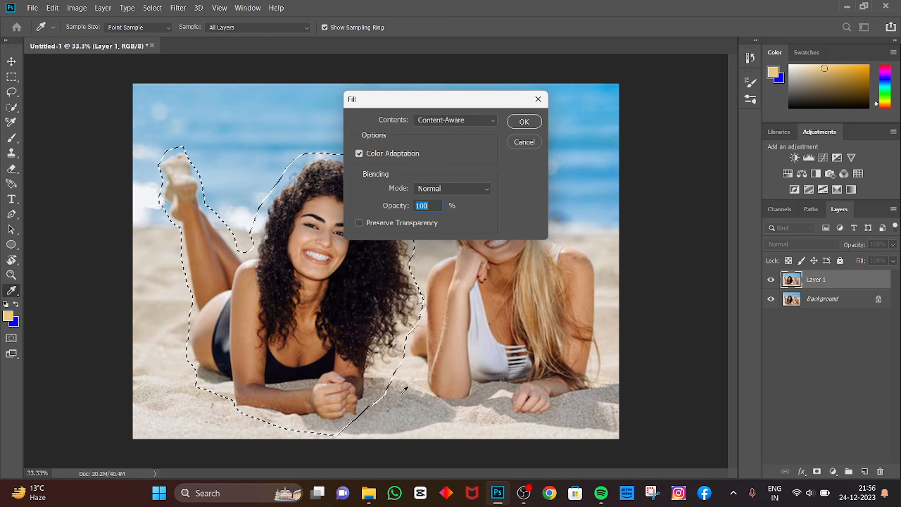
{"action": "left_click", "coordinate": [440, 120]}
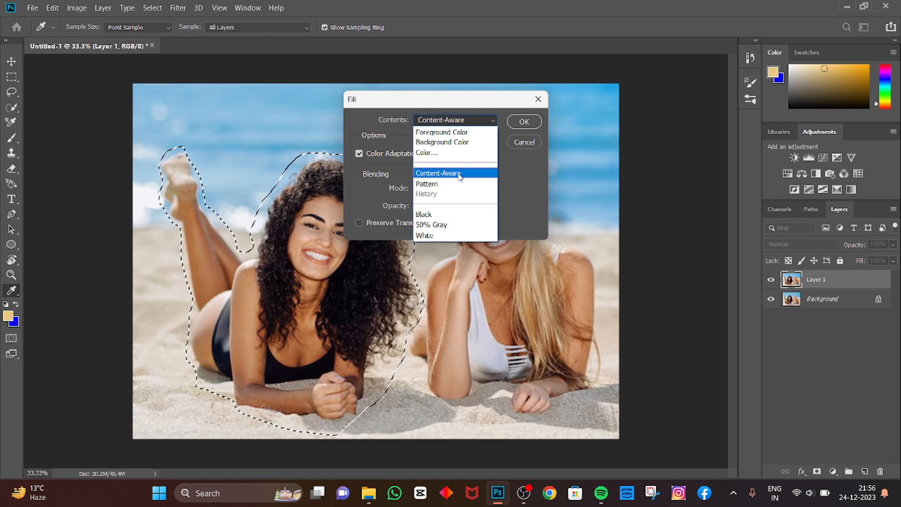
{"action": "left_click", "coordinate": [483, 174]}
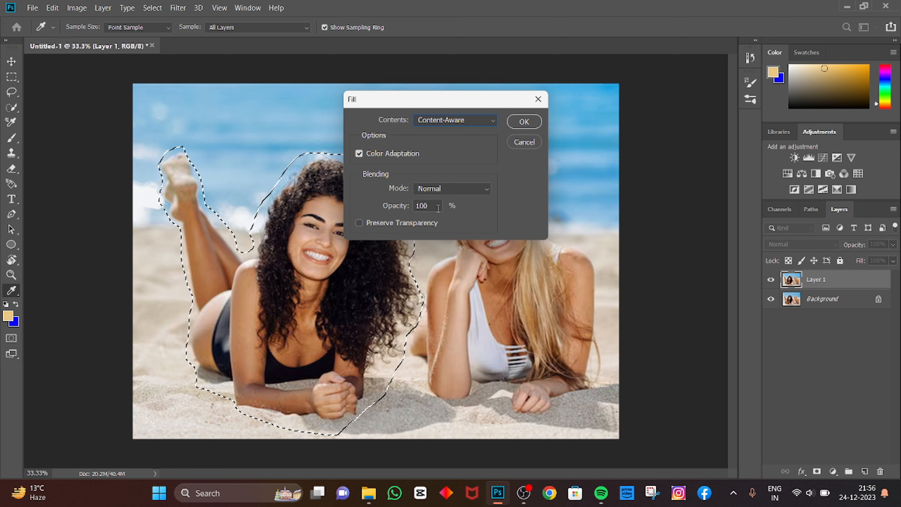
{"action": "left_click", "coordinate": [524, 122]}
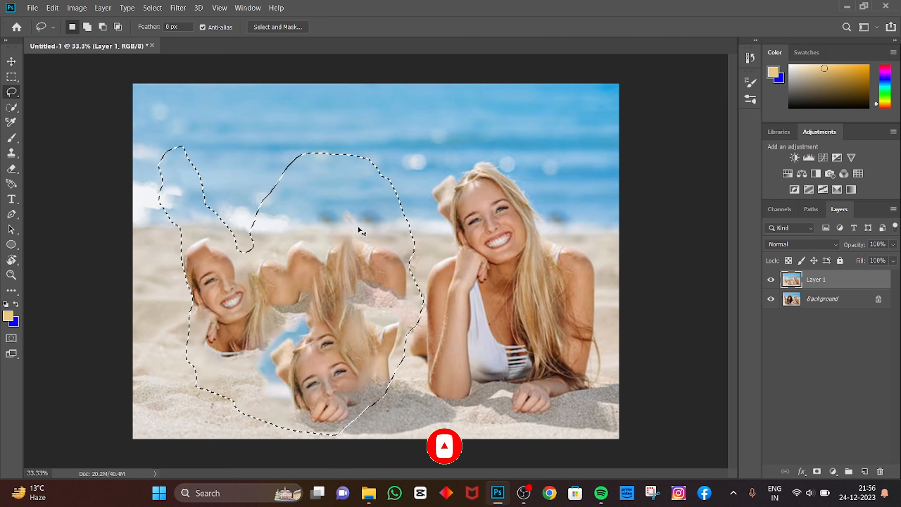
{"action": "key", "text": "ctrl+d"}
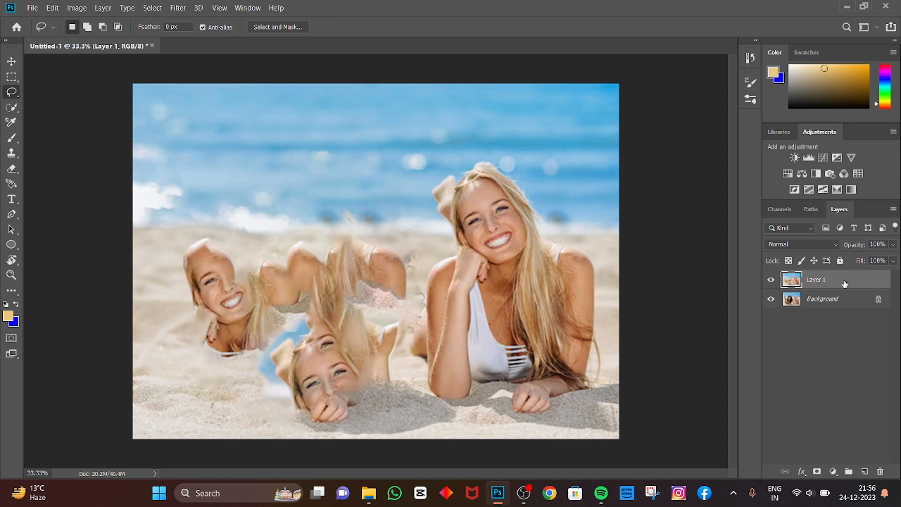
Delete the filled Layer 1 and duplicate the Background layer to get a fresh copy
{"action": "left_click_drag", "start_coordinate": [846, 282], "coordinate": [879, 472]}
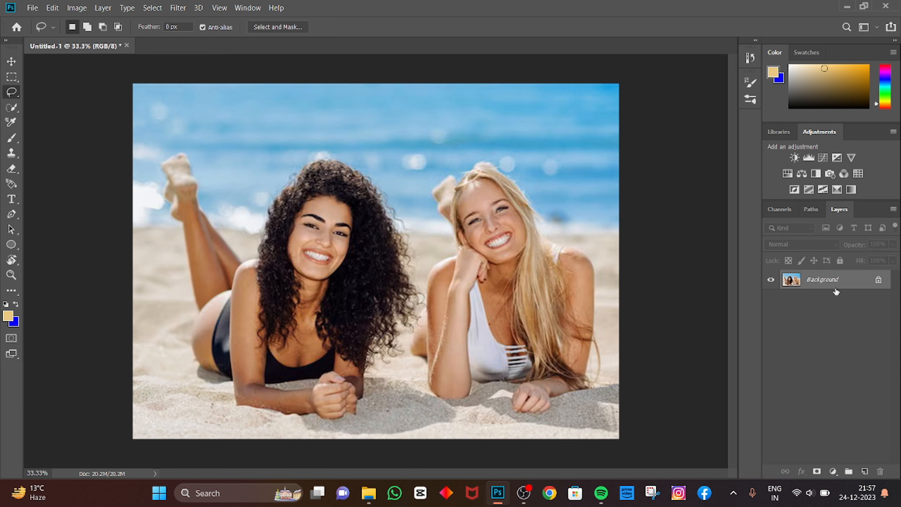
{"action": "left_click_drag", "start_coordinate": [836, 285], "coordinate": [839, 288]}
{"action": "key", "text": "ctrl+j"}
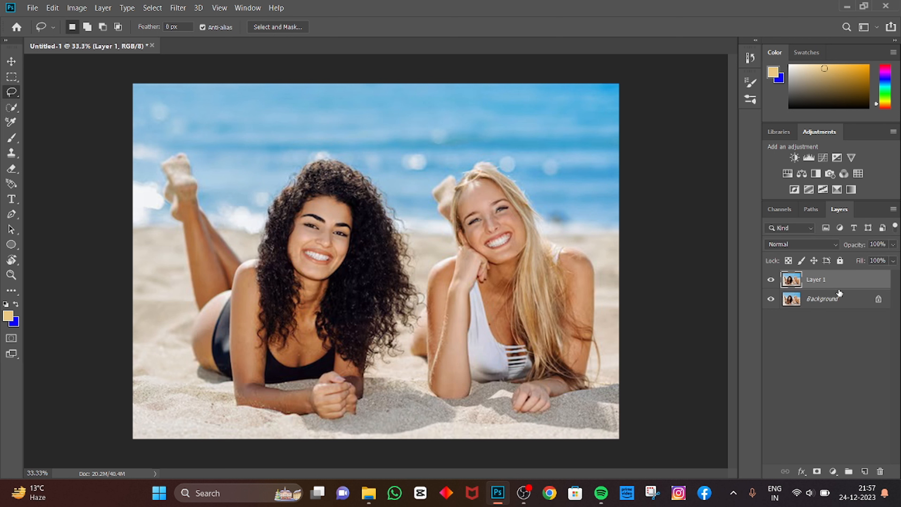
Outline the dark-haired woman with a loose freehand Lasso selection on the new Layer 1, including her raised feet
{"action": "key", "text": "v"}
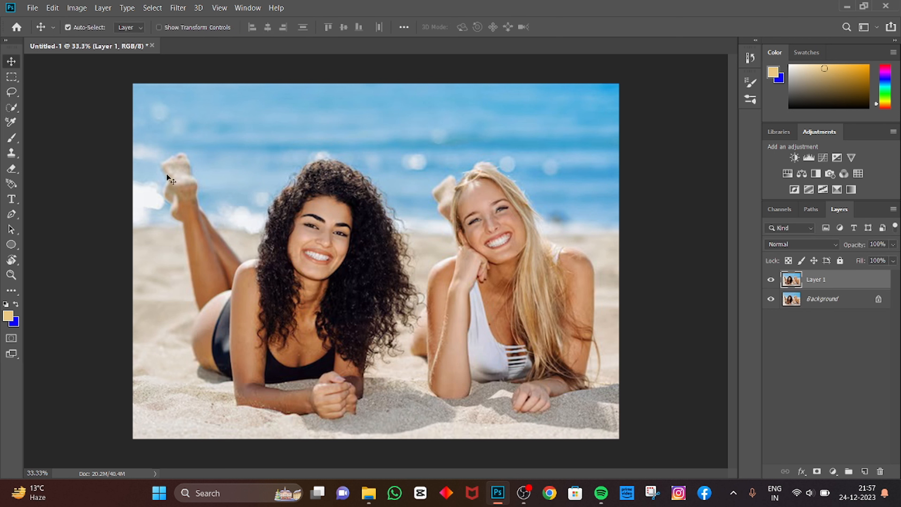
{"action": "left_click", "coordinate": [12, 93]}
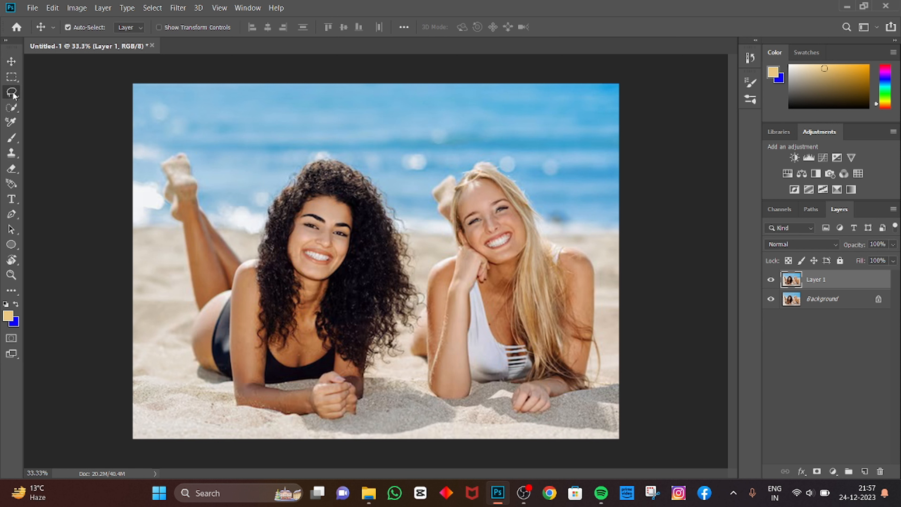
{"action": "left_click", "coordinate": [51, 91]}
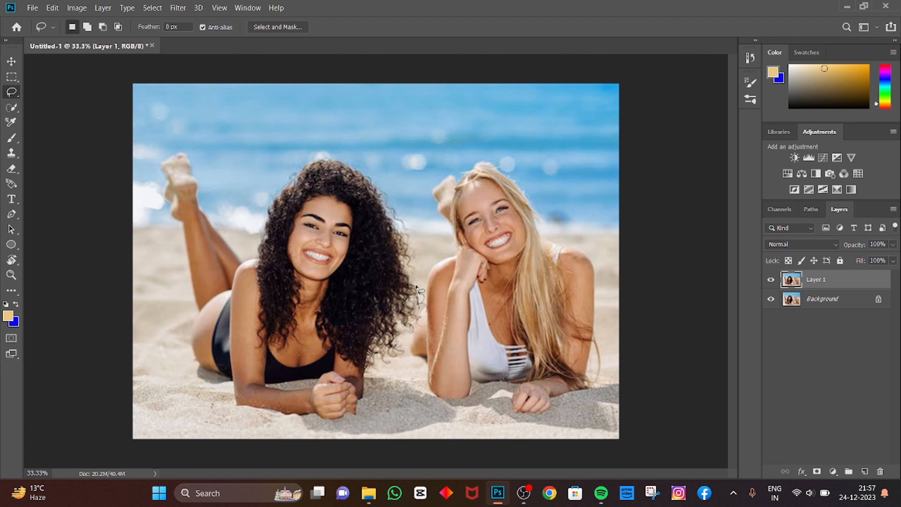
{"action": "left_click_drag", "start_coordinate": [412, 236], "coordinate": [412, 236]}
{"action": "left_click", "coordinate": [430, 293]}
{"action": "left_click_drag", "start_coordinate": [248, 247], "coordinate": [235, 228]}
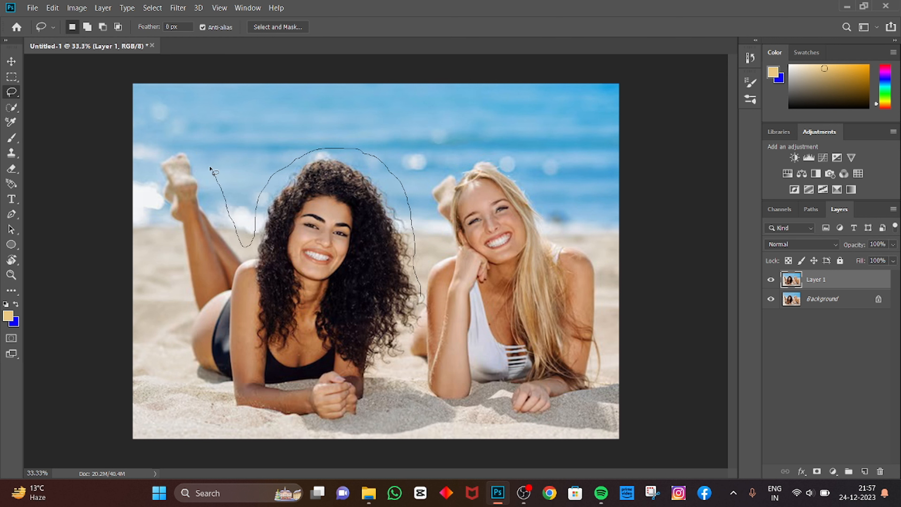
{"action": "left_click_drag", "start_coordinate": [192, 149], "coordinate": [170, 147]}
{"action": "mouse_move", "coordinate": [247, 425]}
{"action": "left_mouse_down"}
{"action": "mouse_move", "coordinate": [289, 428]}
{"action": "mouse_move", "coordinate": [296, 440]}
{"action": "mouse_move", "coordinate": [367, 417]}
{"action": "mouse_move", "coordinate": [386, 379]}
{"action": "left_mouse_up"}
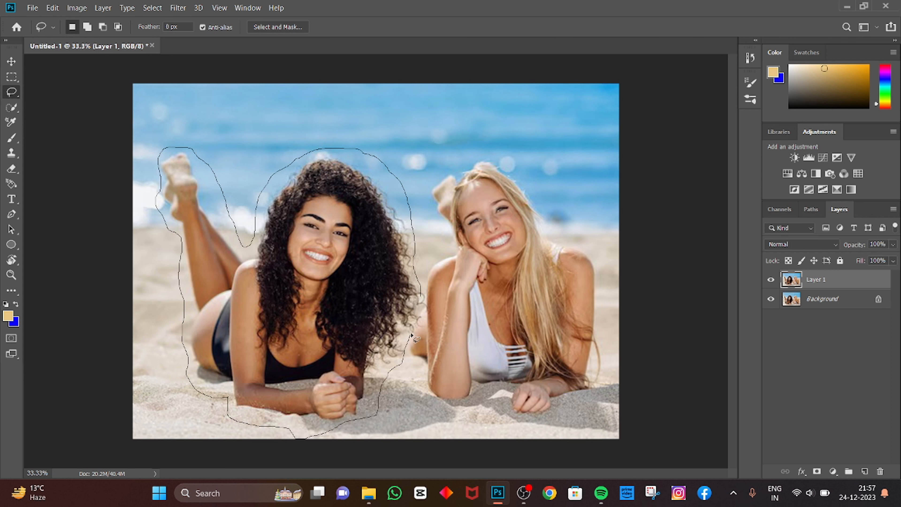
{"action": "left_click_drag", "start_coordinate": [422, 293], "coordinate": [421, 289]}
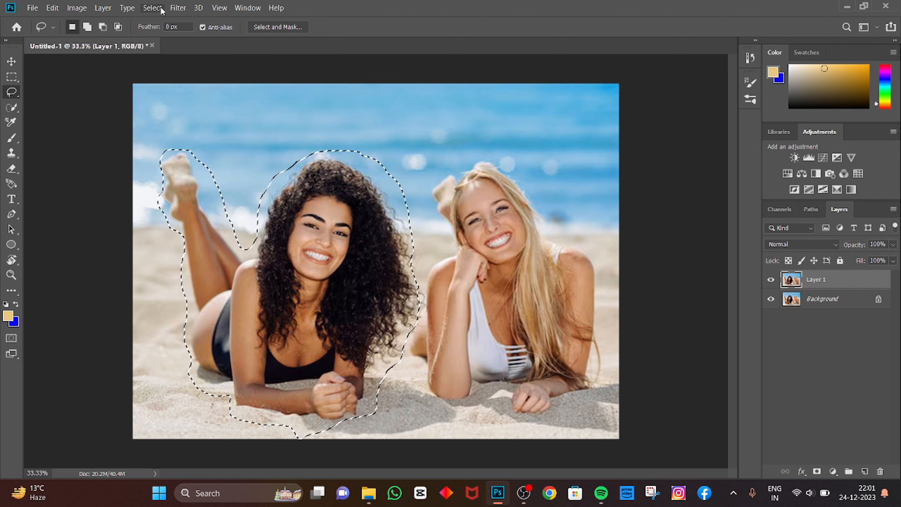
Expand the selection around the dark-haired woman by 4 pixels
{"action": "left_click", "coordinate": [152, 7]}
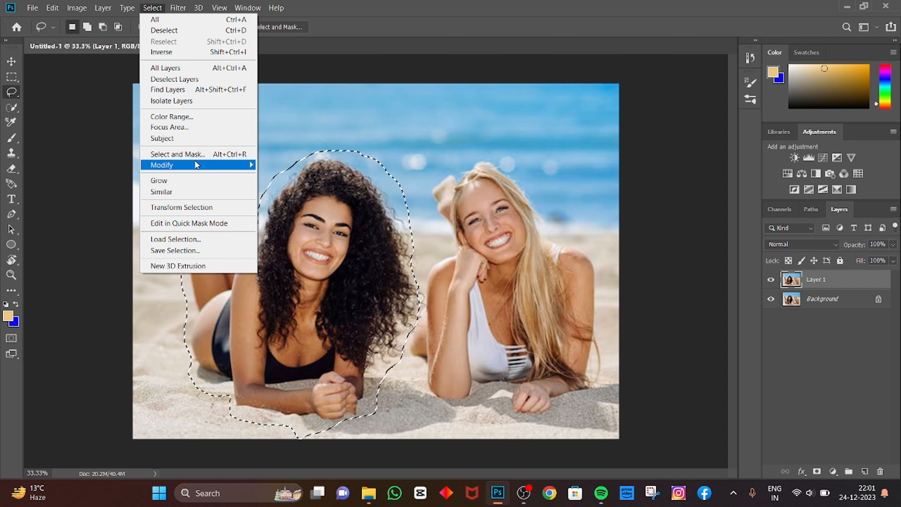
{"action": "mouse_move", "coordinate": [196, 165]}
{"action": "left_click", "coordinate": [299, 183]}
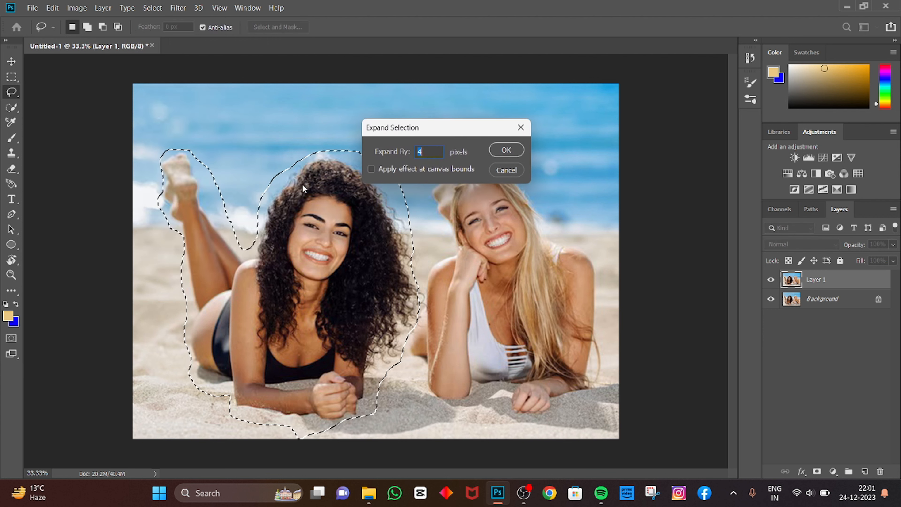
{"action": "left_click", "coordinate": [506, 150]}
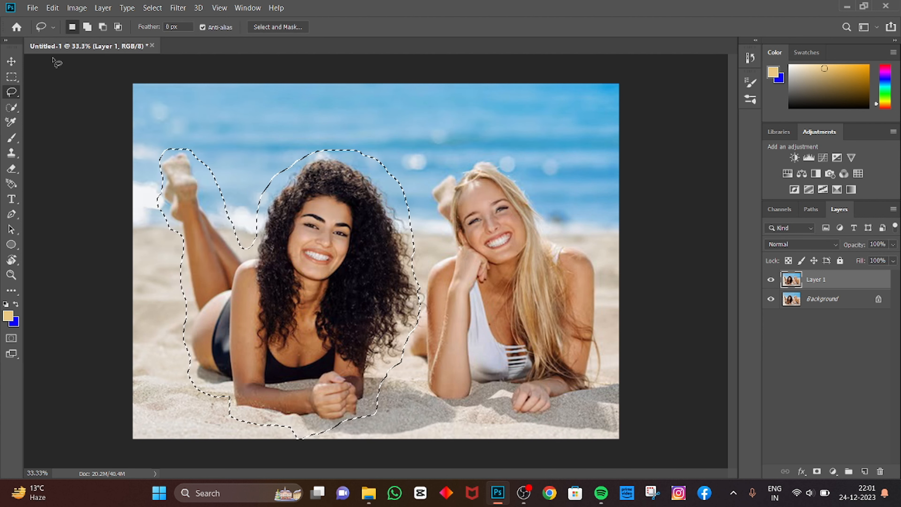
Run Content-Aware Fill on the selection with the blonde woman painted out of the sampling area, output to the current layer, and deselect
{"action": "left_click", "coordinate": [52, 8]}
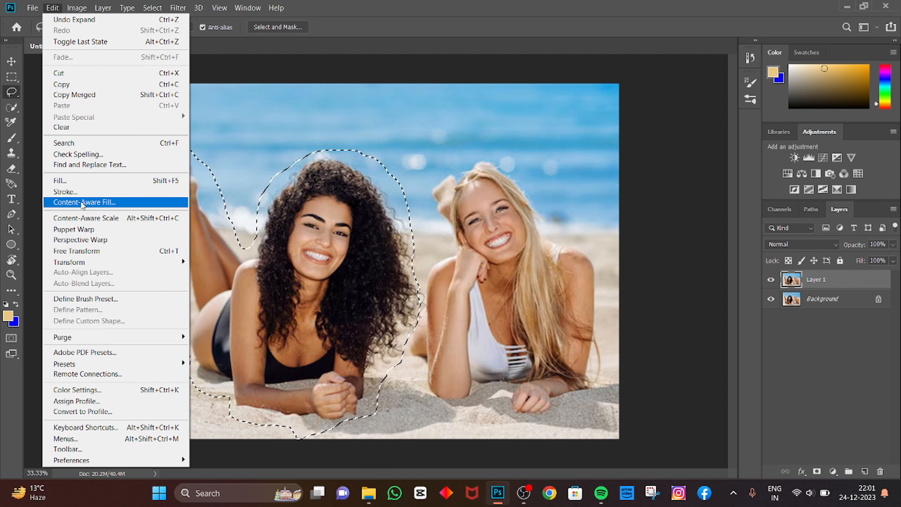
{"action": "left_click", "coordinate": [98, 203]}
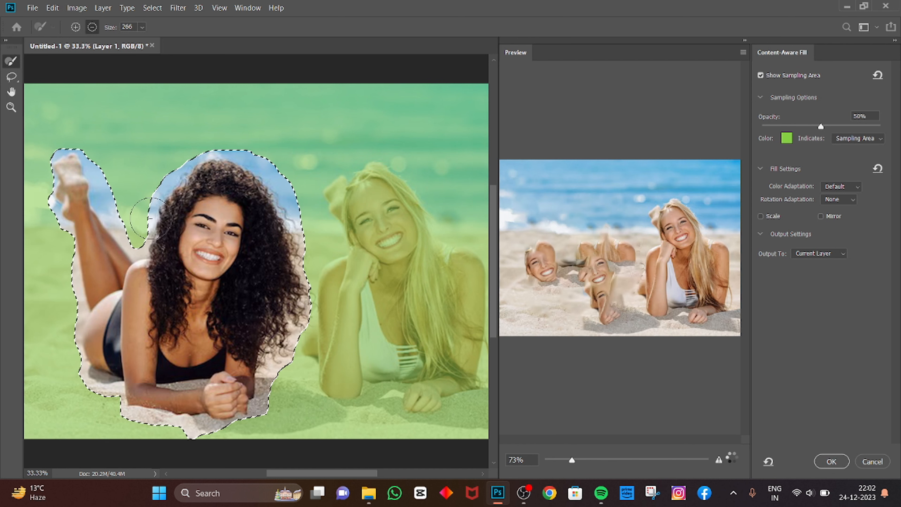
{"action": "mouse_move", "coordinate": [335, 200]}
{"action": "left_mouse_down"}
{"action": "mouse_move", "coordinate": [298, 386]}
{"action": "mouse_move", "coordinate": [337, 327]}
{"action": "mouse_move", "coordinate": [380, 178]}
{"action": "mouse_move", "coordinate": [394, 348]}
{"action": "mouse_move", "coordinate": [353, 330]}
{"action": "mouse_move", "coordinate": [370, 350]}
{"action": "mouse_move", "coordinate": [337, 425]}
{"action": "mouse_move", "coordinate": [369, 355]}
{"action": "mouse_move", "coordinate": [420, 344]}
{"action": "mouse_move", "coordinate": [443, 423]}
{"action": "mouse_move", "coordinate": [461, 284]}
{"action": "mouse_move", "coordinate": [469, 397]}
{"action": "mouse_move", "coordinate": [419, 184]}
{"action": "mouse_move", "coordinate": [340, 181]}
{"action": "mouse_move", "coordinate": [392, 186]}
{"action": "left_mouse_up"}
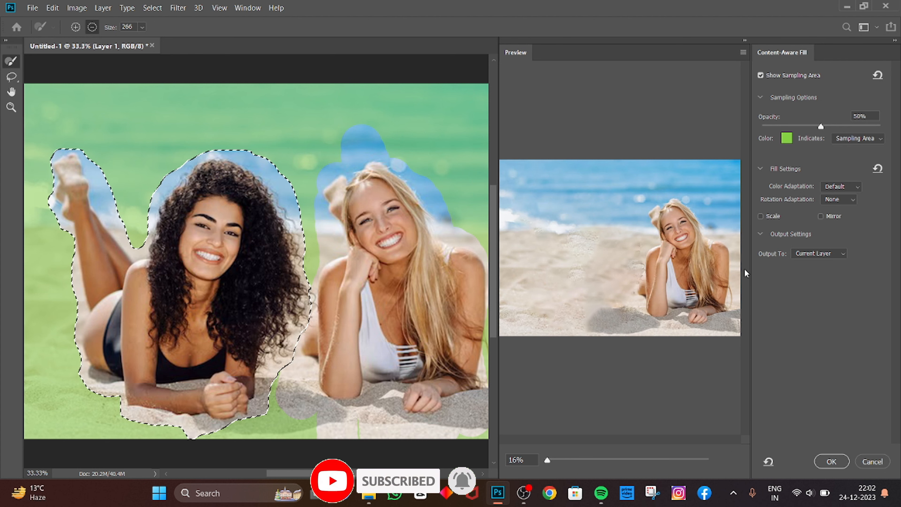
{"action": "left_click", "coordinate": [831, 461]}
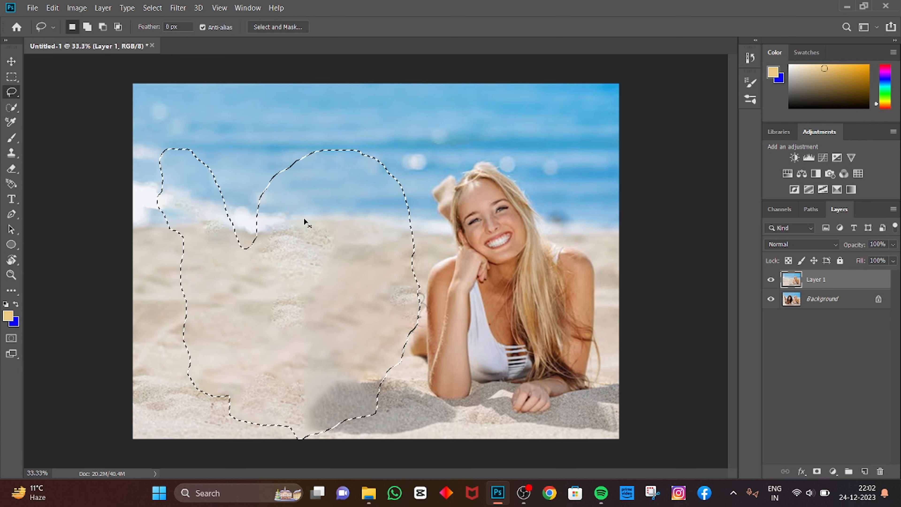
{"action": "key", "text": "ctrl+d"}
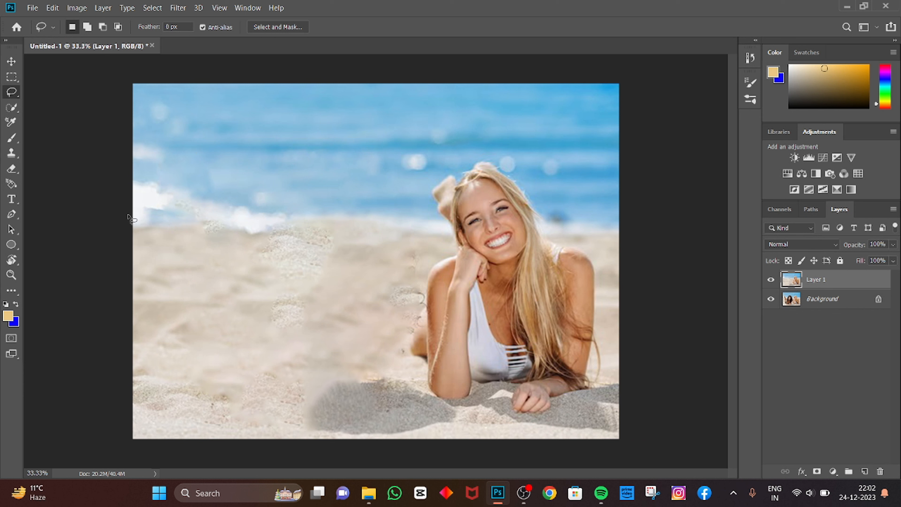
Use the Clone Stamp tool to cover the blotchy sand patches in mid-beach and beside the blonde woman's arm
{"action": "left_click", "coordinate": [11, 153]}
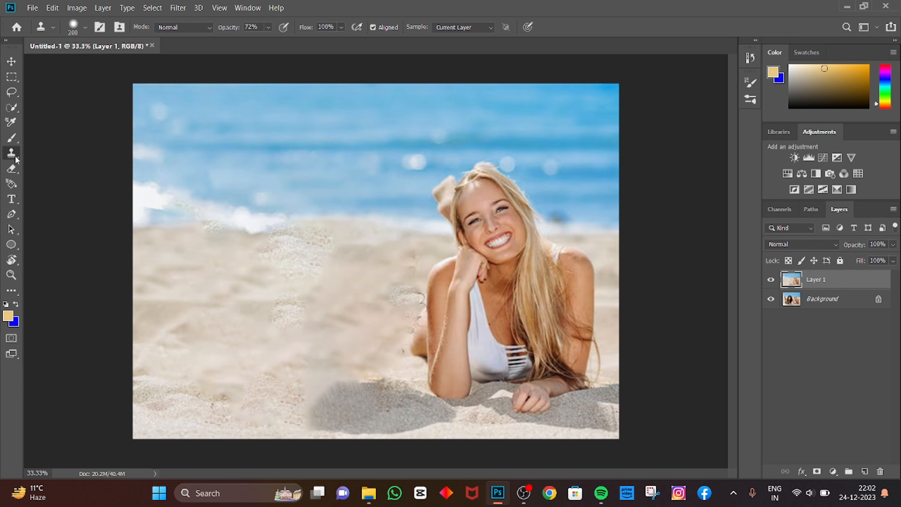
{"action": "right_click", "coordinate": [16, 159]}
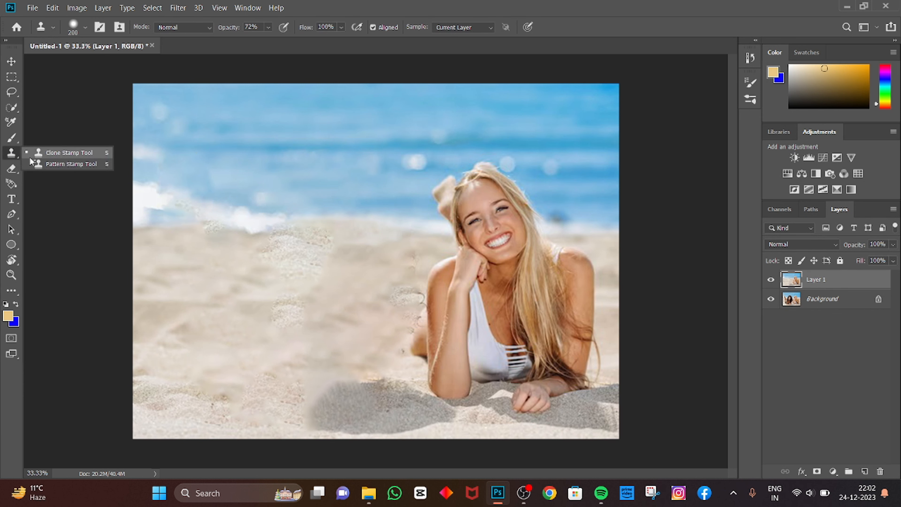
{"action": "left_click", "coordinate": [86, 153]}
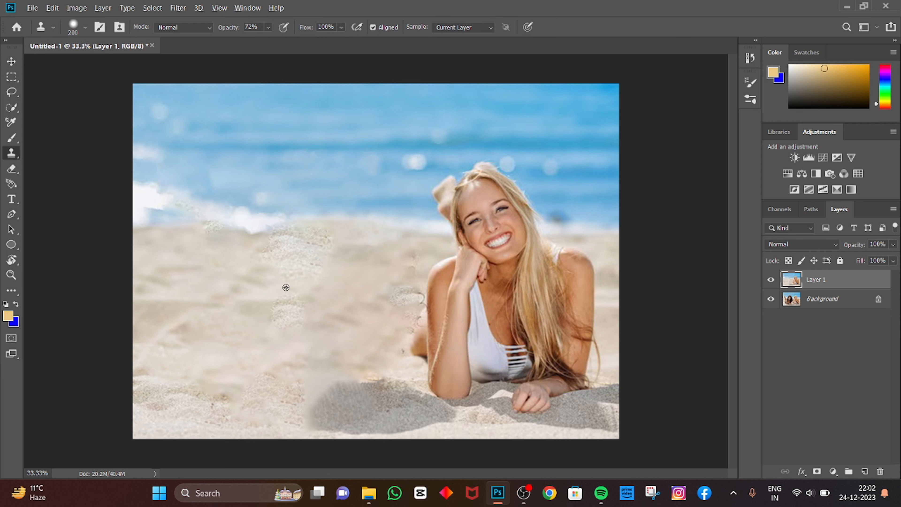
{"action": "left_click", "coordinate": [284, 266], "text": "alt"}
{"action": "mouse_move", "coordinate": [366, 259]}
{"action": "left_mouse_down"}
{"action": "mouse_move", "coordinate": [301, 268]}
{"action": "mouse_move", "coordinate": [353, 263]}
{"action": "left_mouse_up"}
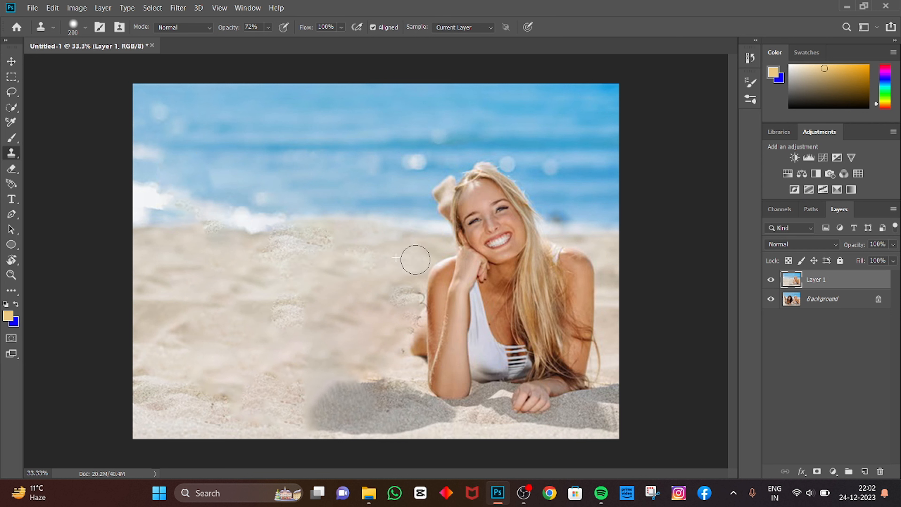
{"action": "left_click", "coordinate": [381, 269], "text": "alt"}
{"action": "left_click_drag", "start_coordinate": [402, 272], "coordinate": [408, 301]}
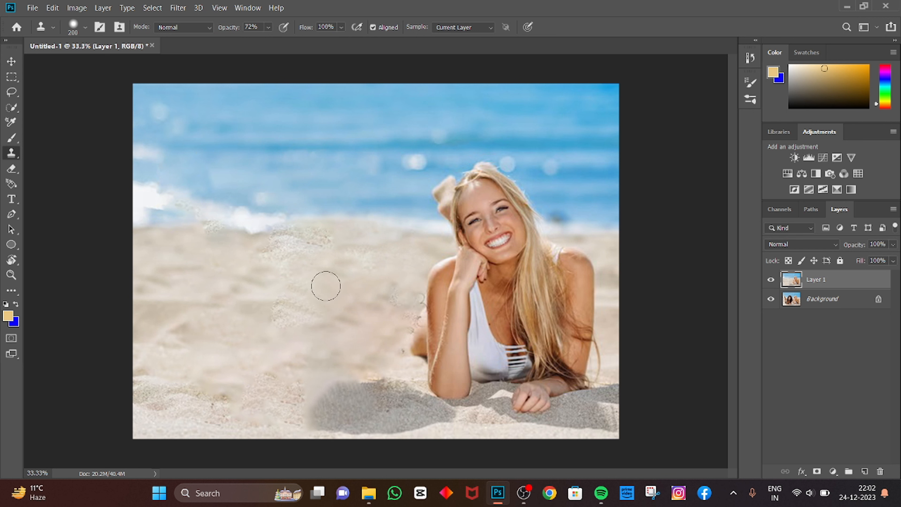
Clone light sand over the outer edge of the leftover dark shadow, undo any stray dab, and return to the Move tool
{"action": "left_click_drag", "start_coordinate": [273, 414], "coordinate": [312, 408]}
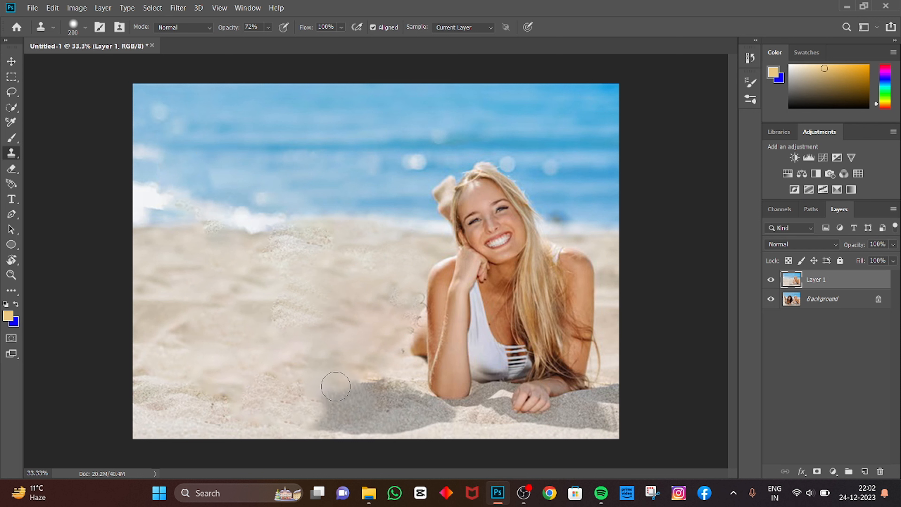
{"action": "left_click", "coordinate": [498, 344]}
{"action": "key", "text": "ctrl+z"}
{"action": "key", "text": "alt+v"}
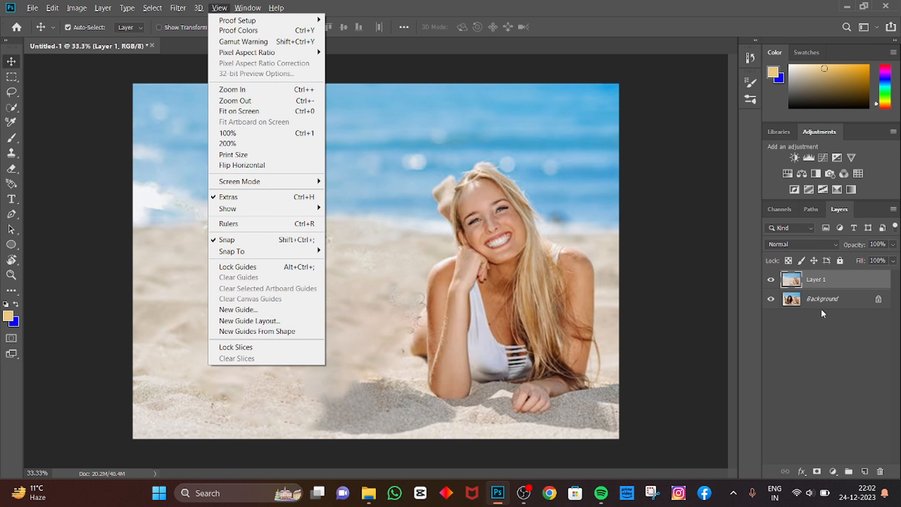
{"action": "key", "text": "Escape"}
{"action": "key", "text": "v"}
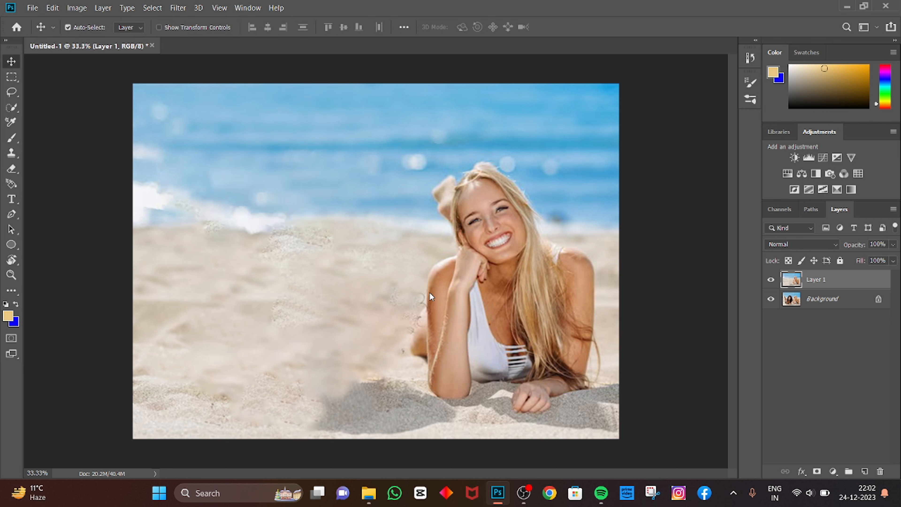
Toggle Layer 1's visibility to compare the retouched photo with the original
{"action": "left_click", "coordinate": [771, 278]}
{"action": "left_click", "coordinate": [771, 280]}
{"action": "left_click", "coordinate": [769, 280]}
{"action": "left_click", "coordinate": [770, 280]}
{"action": "left_click", "coordinate": [769, 280]}
{"action": "left_click", "coordinate": [770, 280]}
Merge the retouched Layer 1 down into the Background layer
{"action": "key", "text": "ctrl"}
{"action": "key", "text": "ctrl+e"}
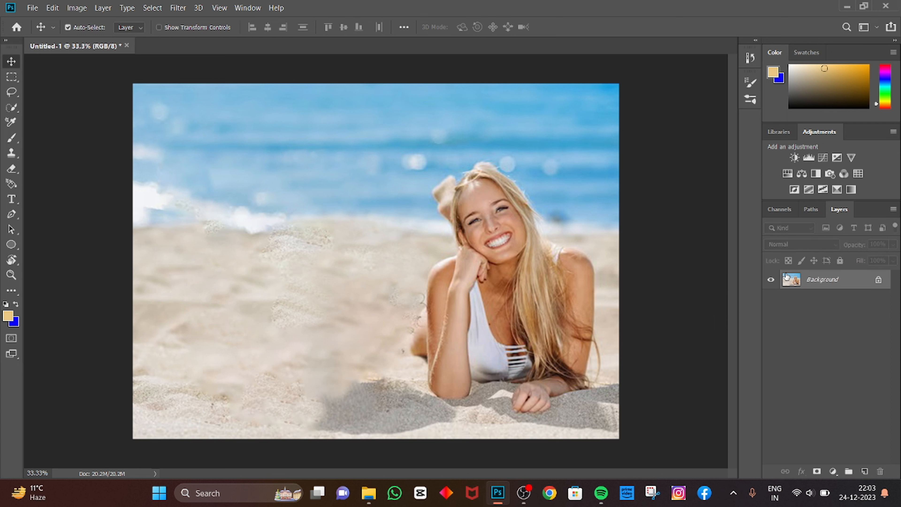